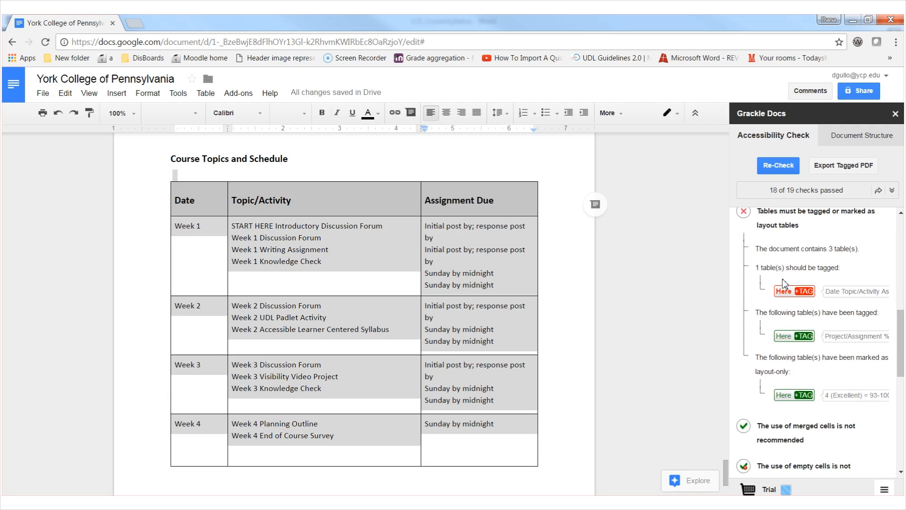
# Tag the Course Topics and Schedule table with its first row and first column as headers, and rerun the accessibility check
pyautogui.doubleClick(784, 294)
pyautogui.click(805, 294)
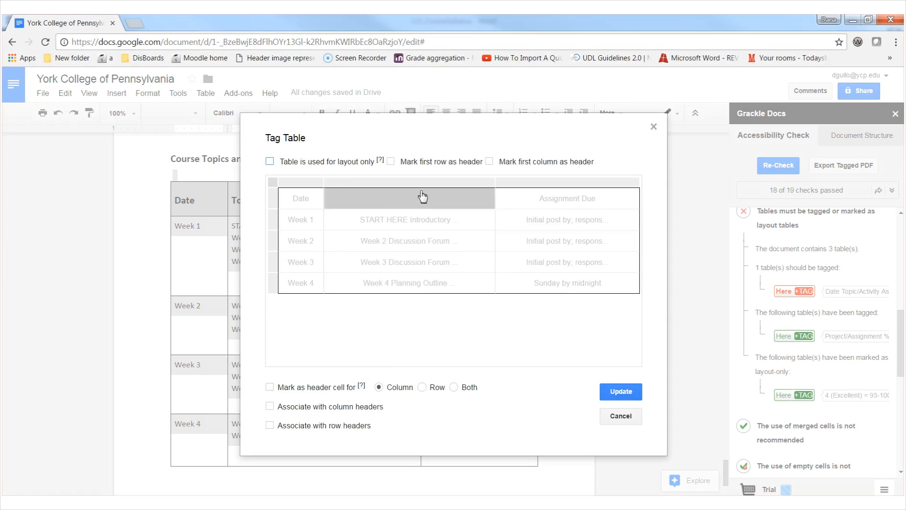
pyautogui.click(390, 162)
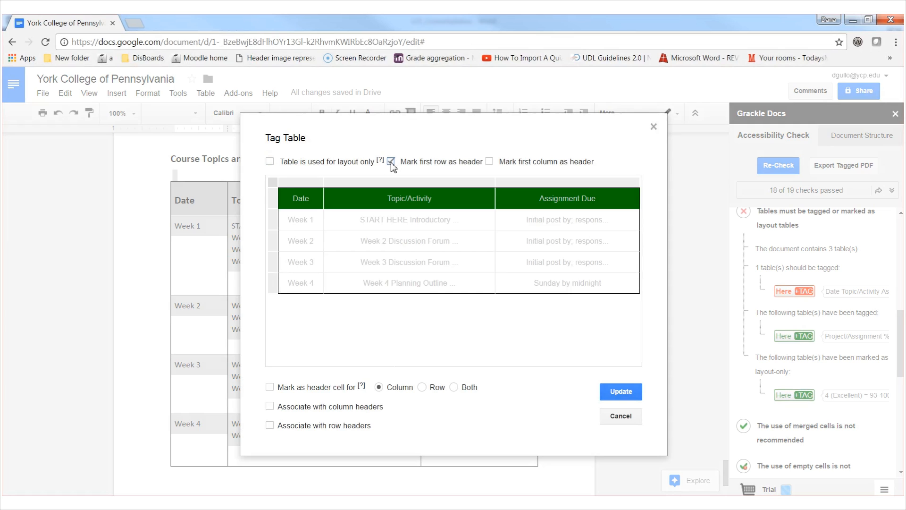
pyautogui.click(489, 161)
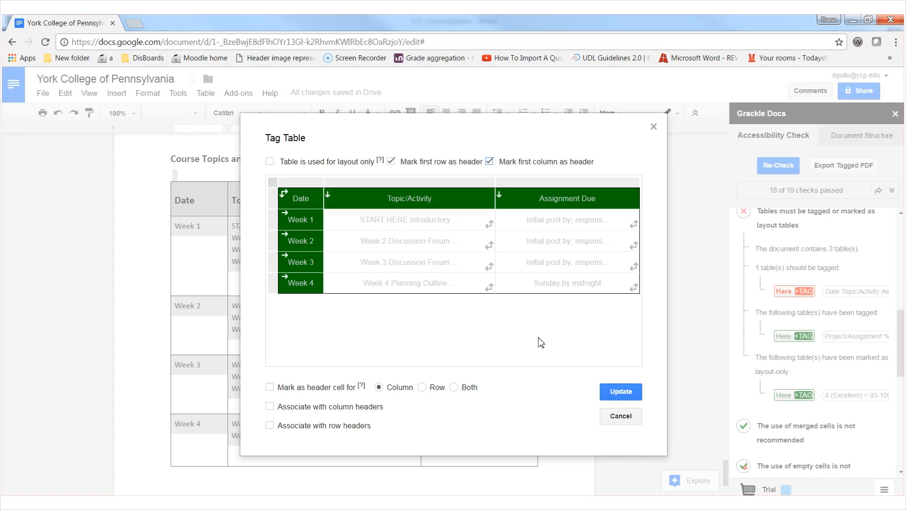
pyautogui.click(627, 392)
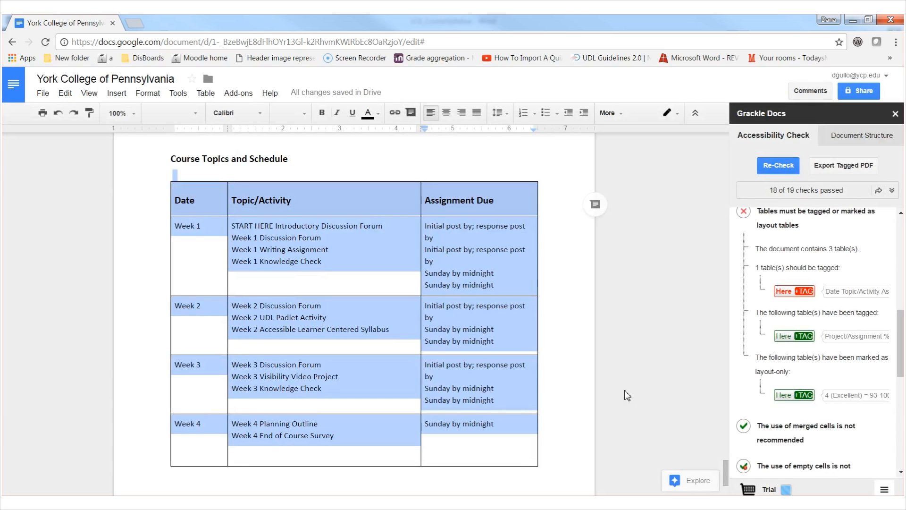
pyautogui.click(781, 172)
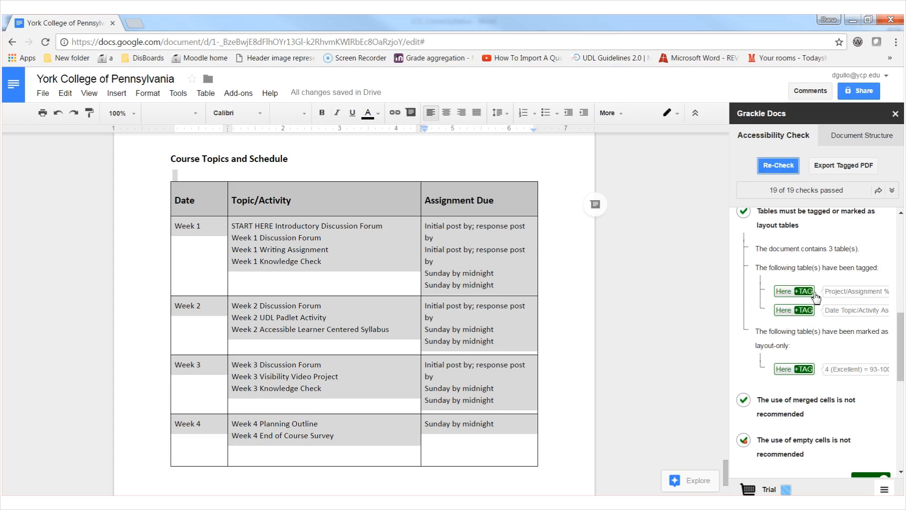
# Expand the "Fine print should be avoided" check under Contents and review the flagged font sizes
pyautogui.moveTo(898, 356); pyautogui.dragTo(902, 442)
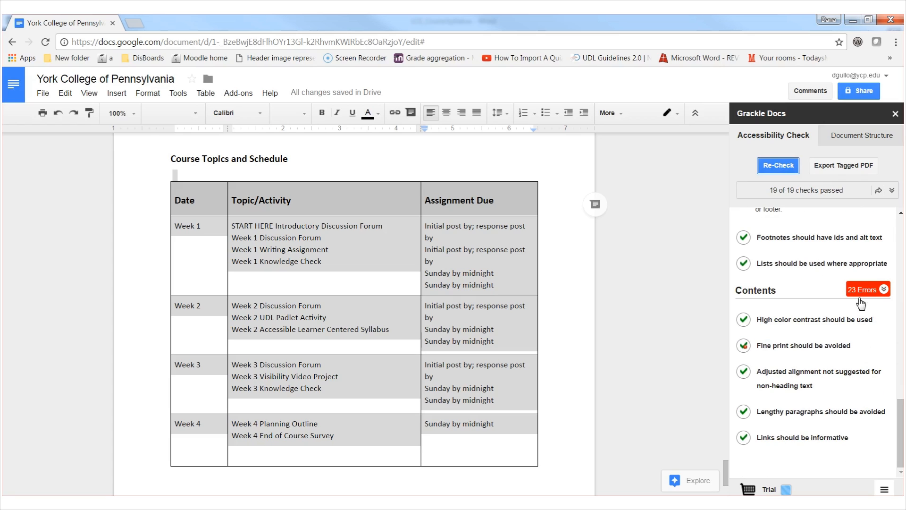
pyautogui.click(775, 349)
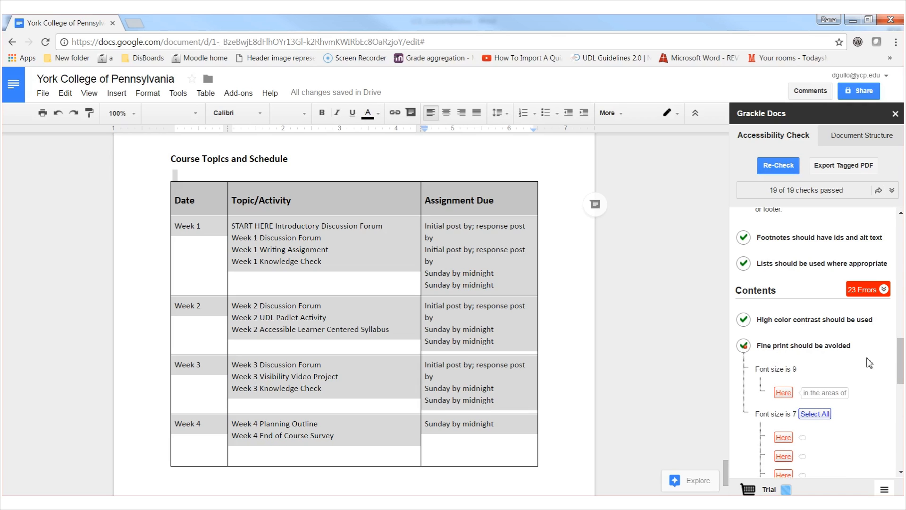
pyautogui.moveTo(900, 369); pyautogui.dragTo(901, 384)
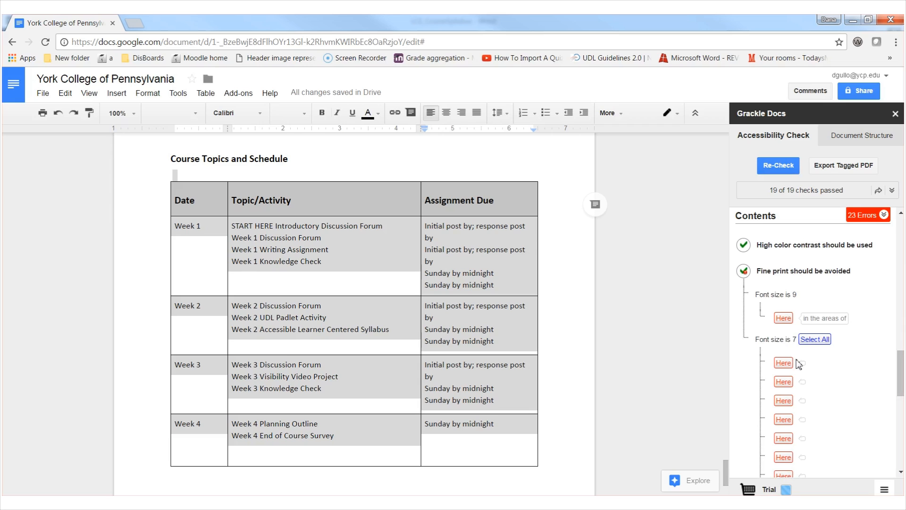
pyautogui.moveTo(900, 368); pyautogui.dragTo(900, 441)
pyautogui.scroll(10, 840, 389)
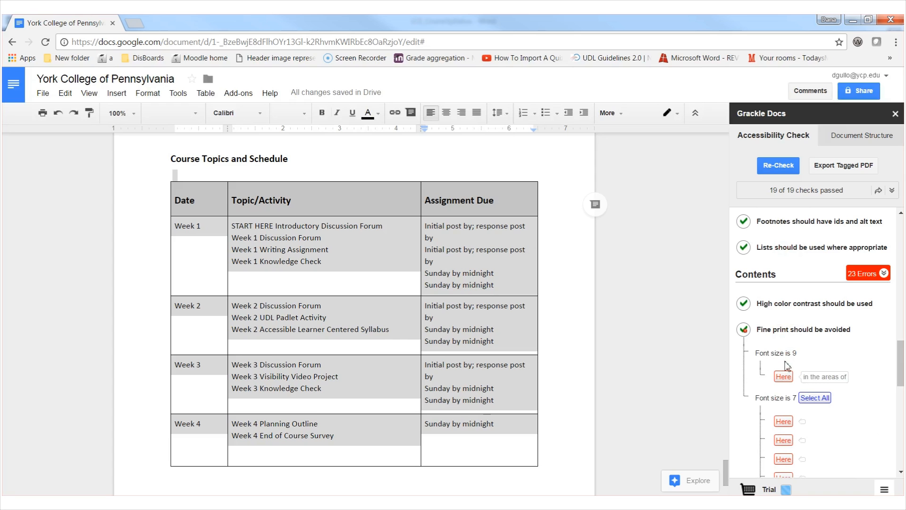
# Locate the flagged size 9 text, reset the About the instructor paragraphs to Normal text, and rerun the check
pyautogui.click(783, 376)
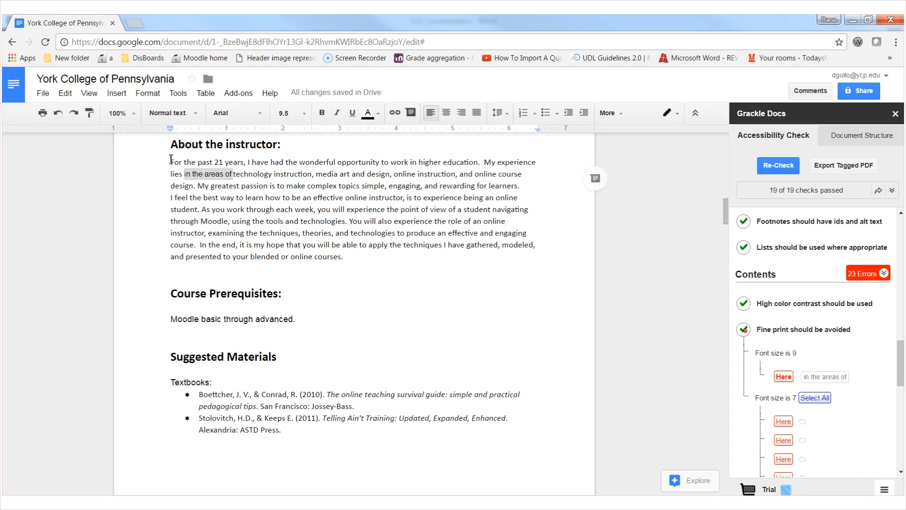
pyautogui.moveTo(169, 162); pyautogui.dragTo(349, 259)
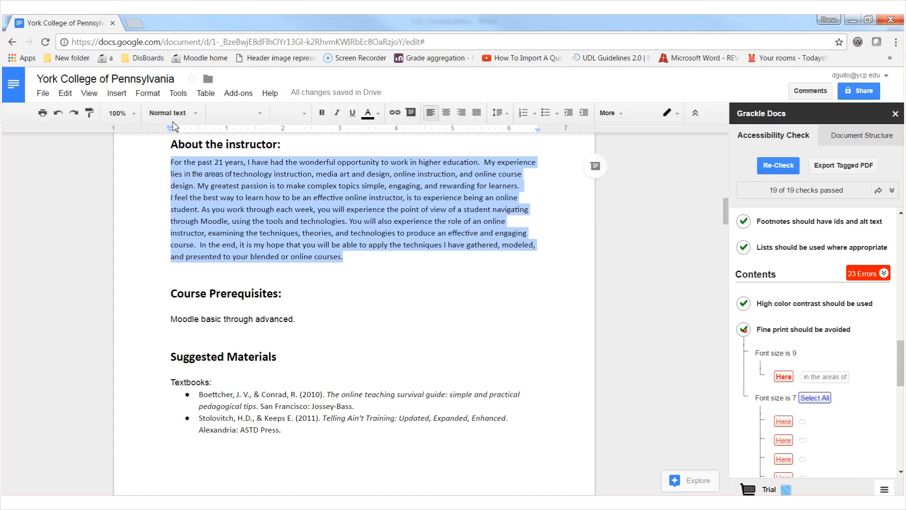
pyautogui.click(194, 115)
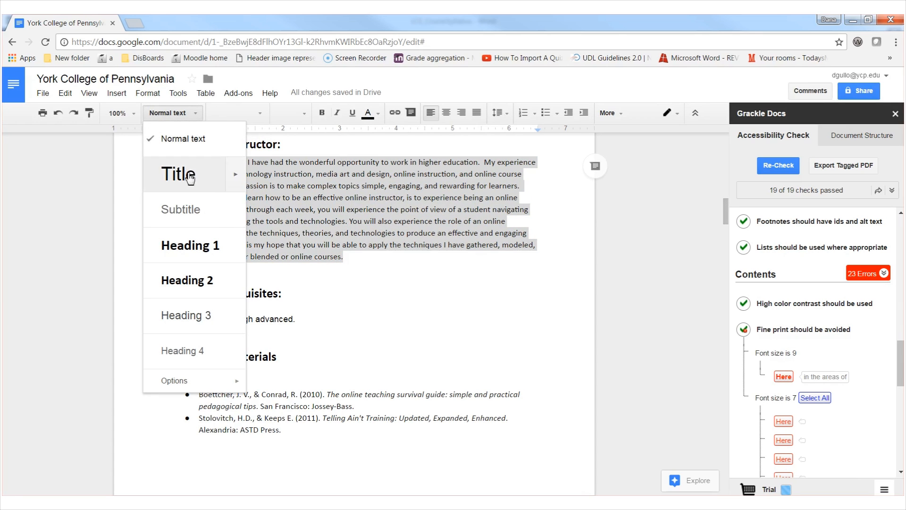
pyautogui.click(184, 139)
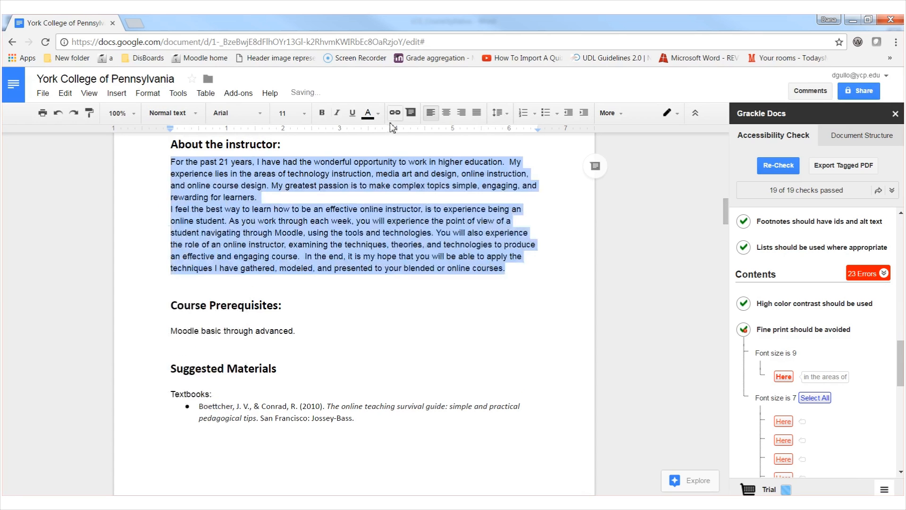
pyautogui.click(418, 331)
pyautogui.click(774, 169)
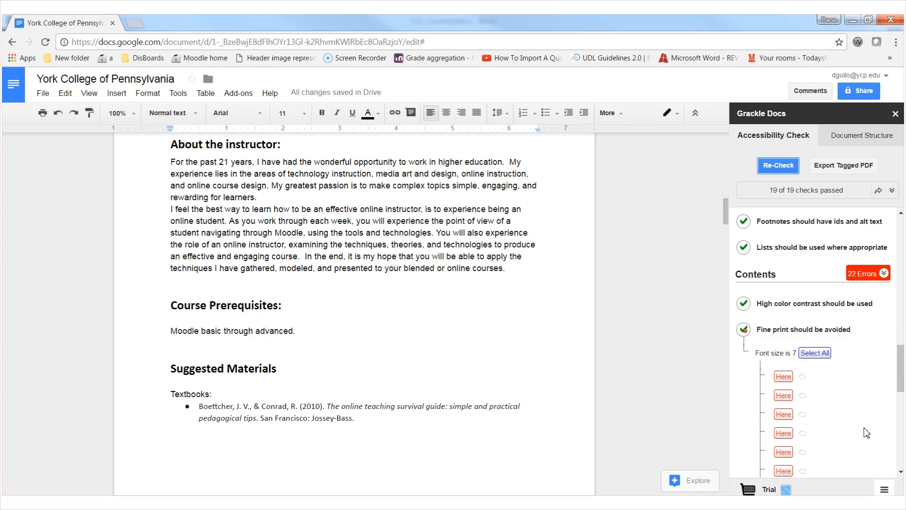
# Highlight all size 7 instances and delete the wide gaps after numbers 1 to 3 in the Learning Outcomes list
pyautogui.click(822, 354)
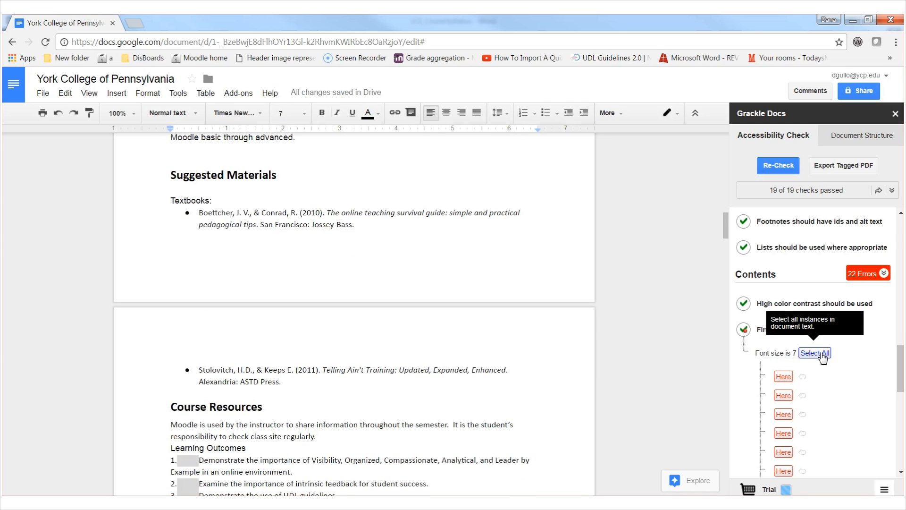
pyautogui.scroll(-3, 349, 390)
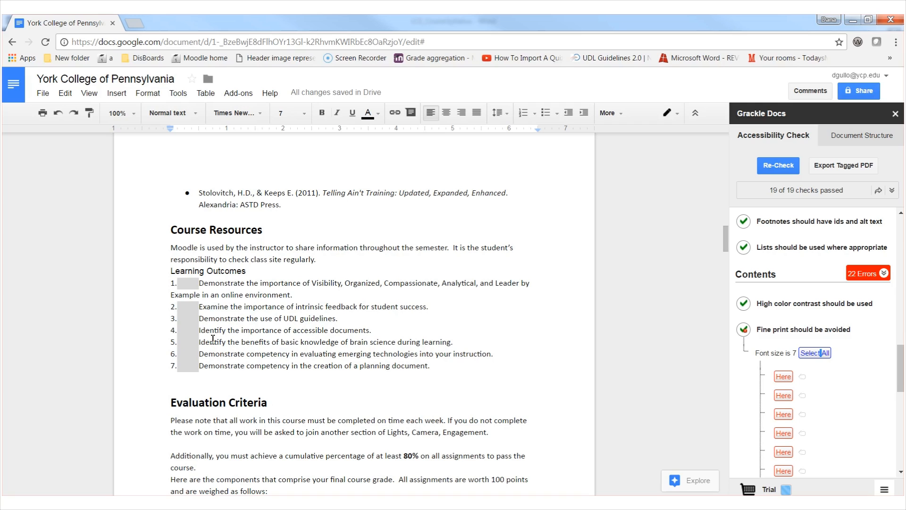
pyautogui.click(184, 332)
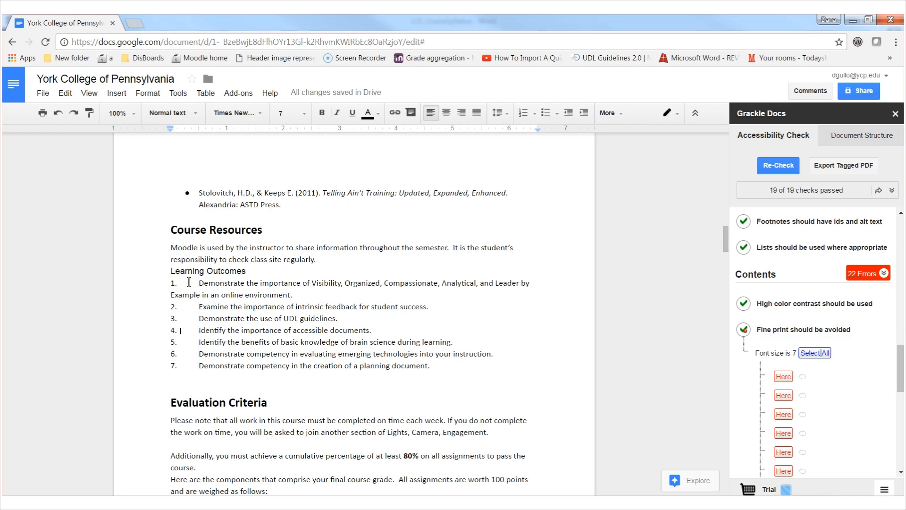
pyautogui.moveTo(193, 283); pyautogui.dragTo(202, 283)
pyautogui.press('BackSpace')
pyautogui.moveTo(204, 309)
pyautogui.mouseDown()
pyautogui.moveTo(189, 308)
pyautogui.moveTo(198, 311)
pyautogui.mouseUp()
pyautogui.press('BackSpace')
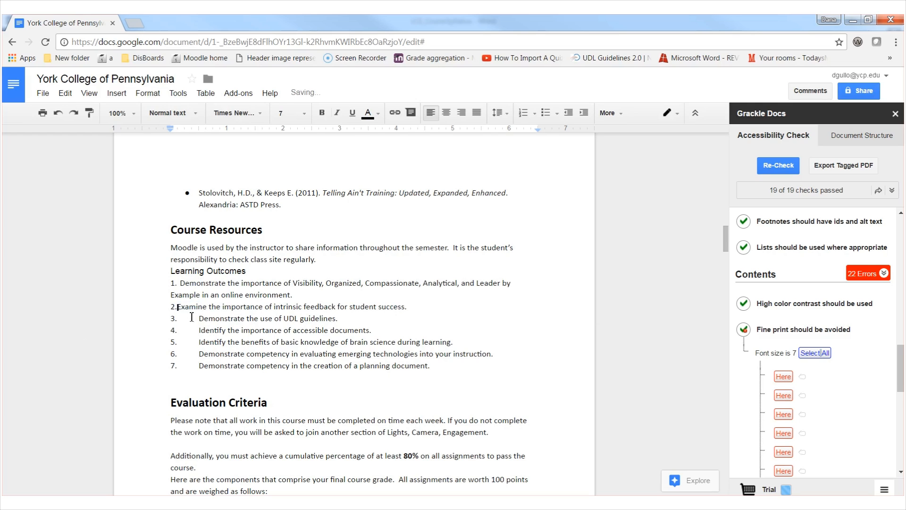
pyautogui.moveTo(180, 318); pyautogui.dragTo(199, 319)
pyautogui.press('BackSpace')
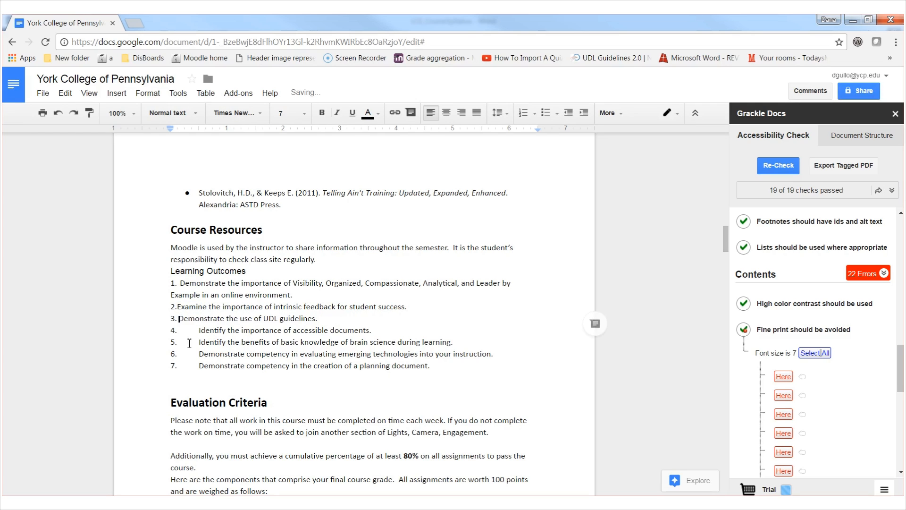
pyautogui.press('BackSpace')
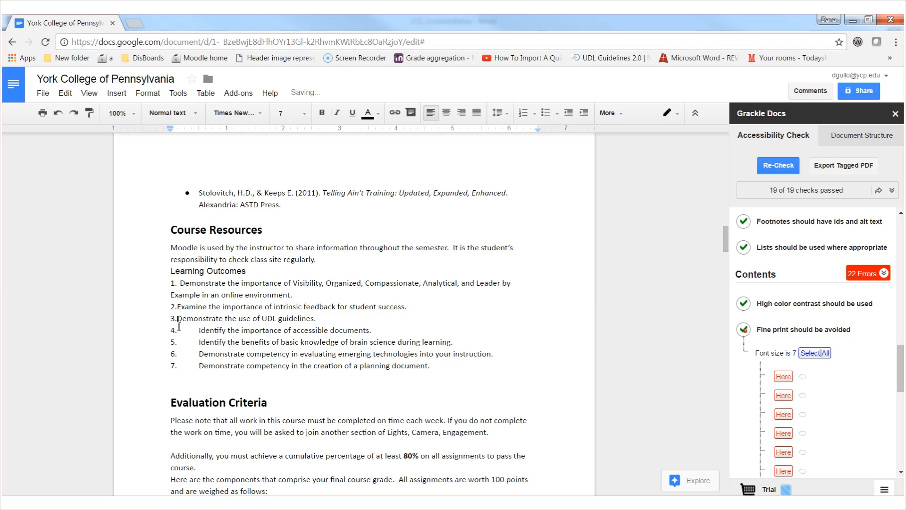
# Shorten the wide gaps after numbers 4 to 7 in the Learning Outcomes list and rerun the accessibility check
pyautogui.moveTo(179, 329); pyautogui.dragTo(199, 367)
pyautogui.press('BackSpace')
pyautogui.press('BackSpace')
pyautogui.click(181, 355)
pyautogui.press('BackSpace')
pyautogui.press('BackSpace')
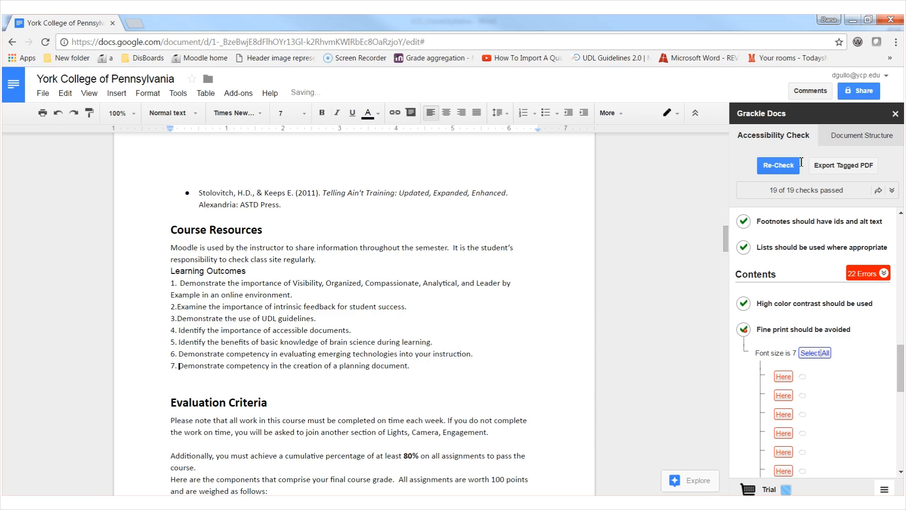
pyautogui.click(779, 170)
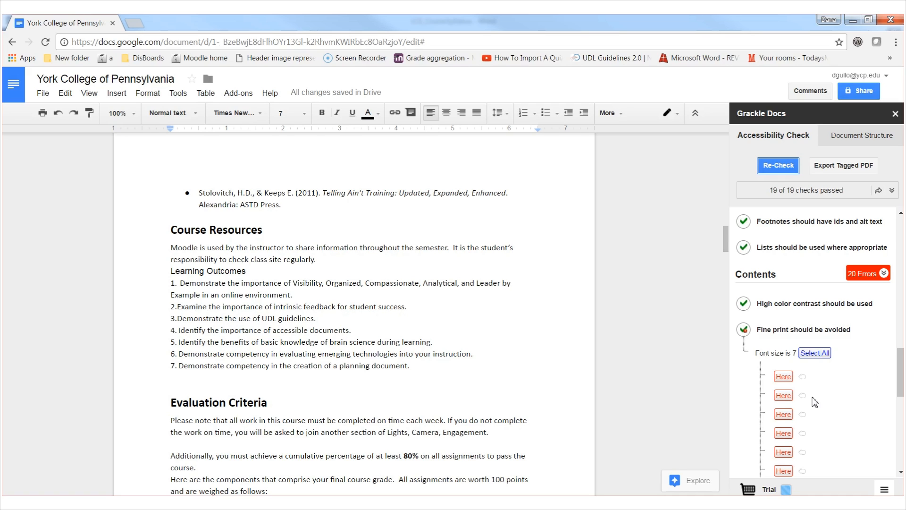
# Highlight the remaining size 7 instances and remove the extra space after number 1 in the Learning Outcomes list
pyautogui.scroll(-2, 815, 402)
pyautogui.click(819, 240)
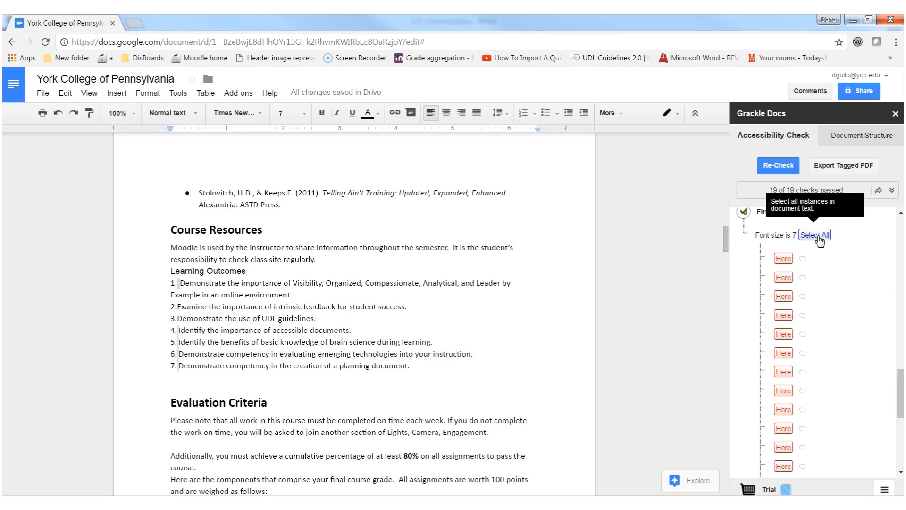
pyautogui.click(181, 283)
pyautogui.press('BackSpace')
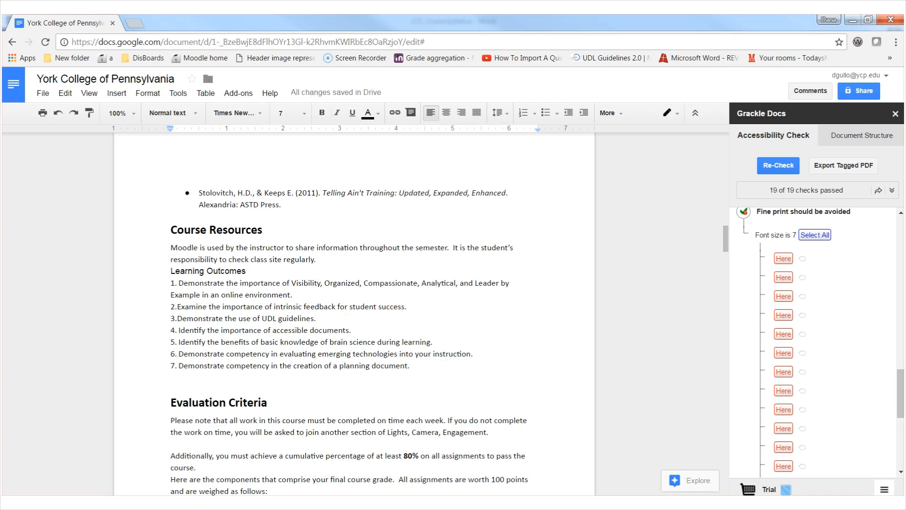
# Reset the selected body text under Major projects to the Normal text style
pyautogui.hotkey('alt', 'p')
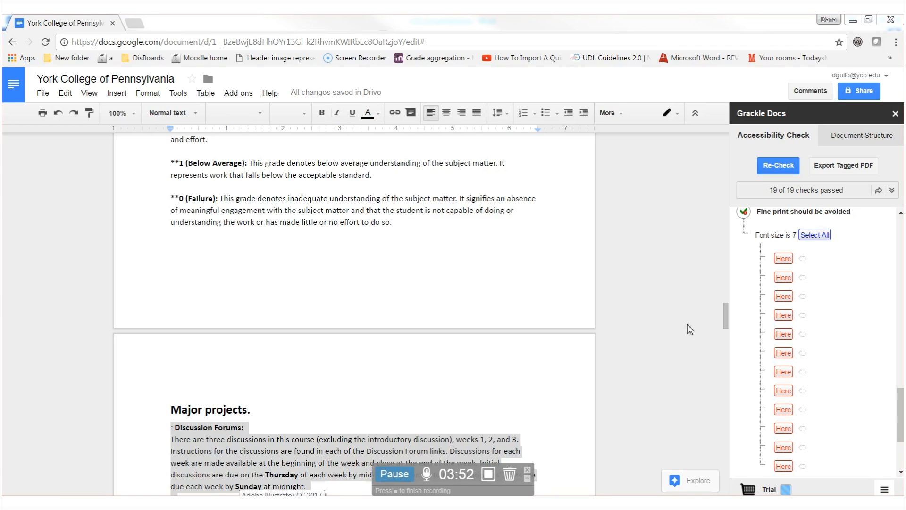
pyautogui.moveTo(725, 321); pyautogui.dragTo(725, 311)
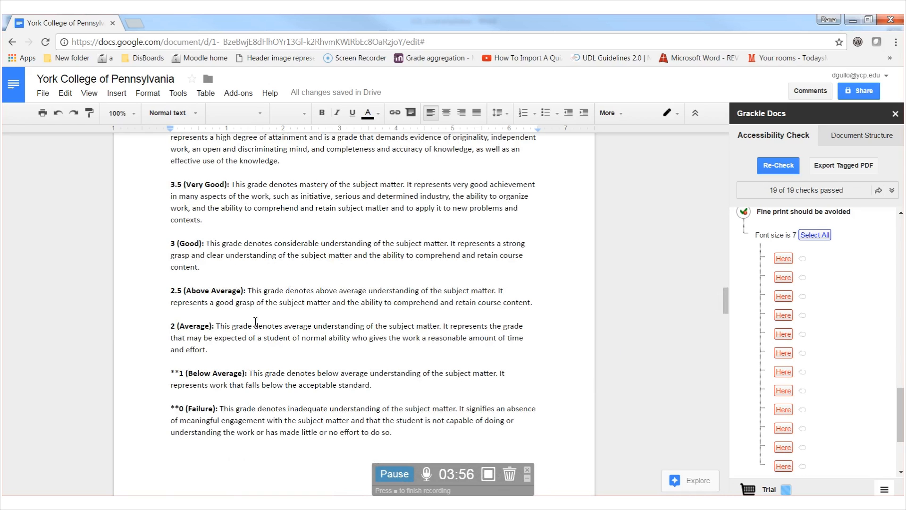
pyautogui.scroll(-9, 255, 319)
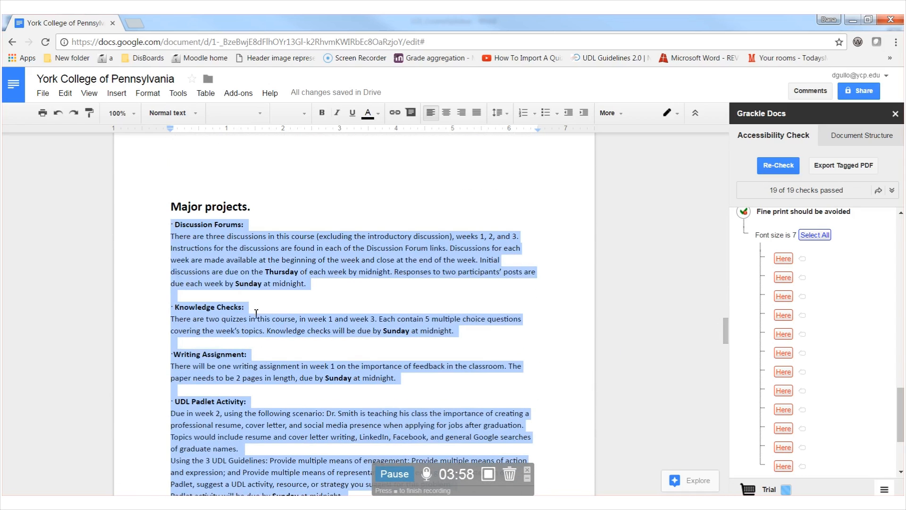
pyautogui.scroll(-1, 257, 314)
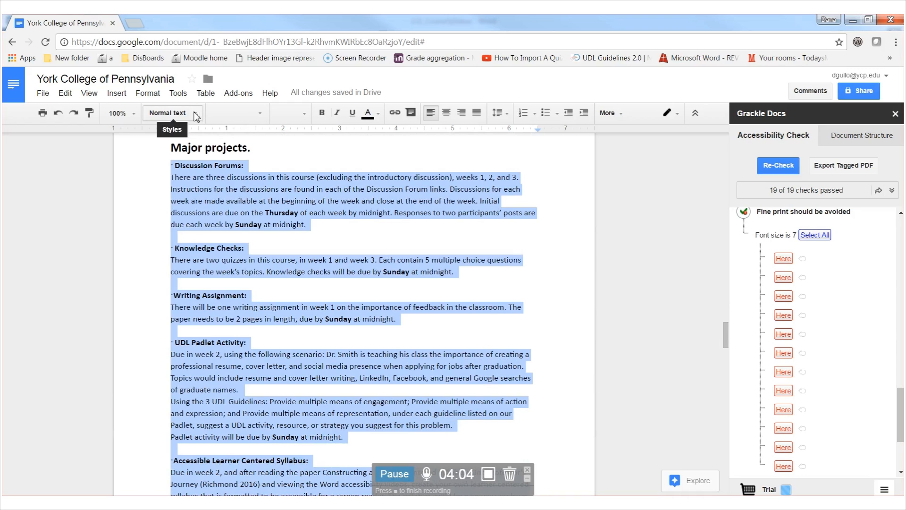
pyautogui.click(172, 113)
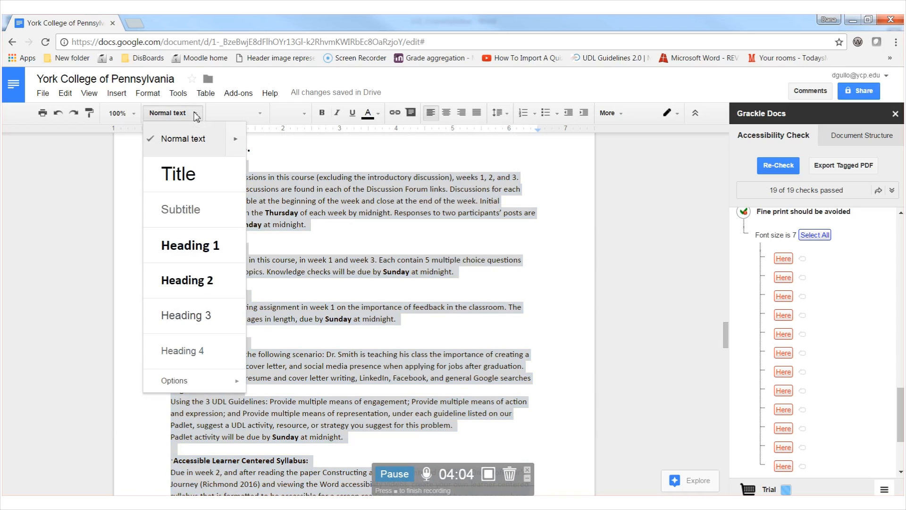
pyautogui.click(184, 149)
pyautogui.click(386, 391)
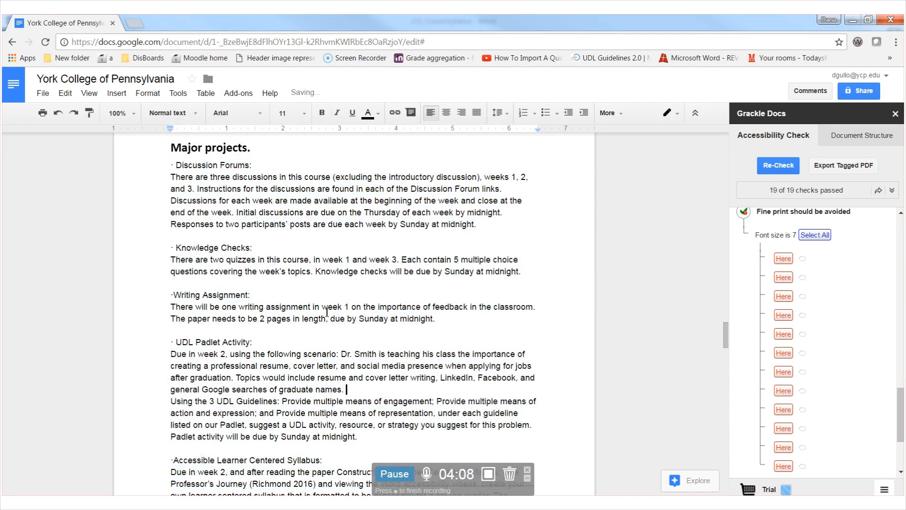
# Bold the Discussion Forums, Knowledge Checks and Writing Assignment labels under Major projects, and rerun the accessibility check
pyautogui.moveTo(263, 165); pyautogui.dragTo(176, 205)
pyautogui.hotkey('ctrl', 'b')
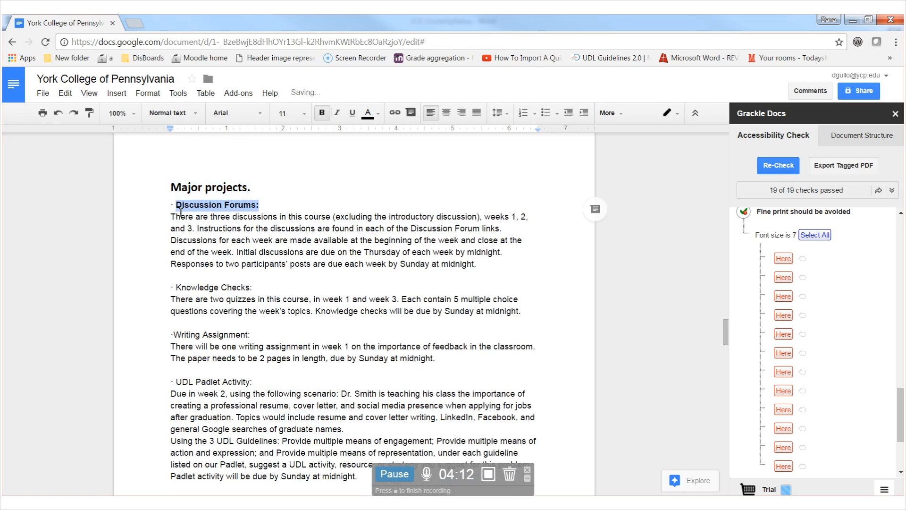
pyautogui.moveTo(255, 289); pyautogui.dragTo(180, 289)
pyautogui.hotkey('ctrl', 'b')
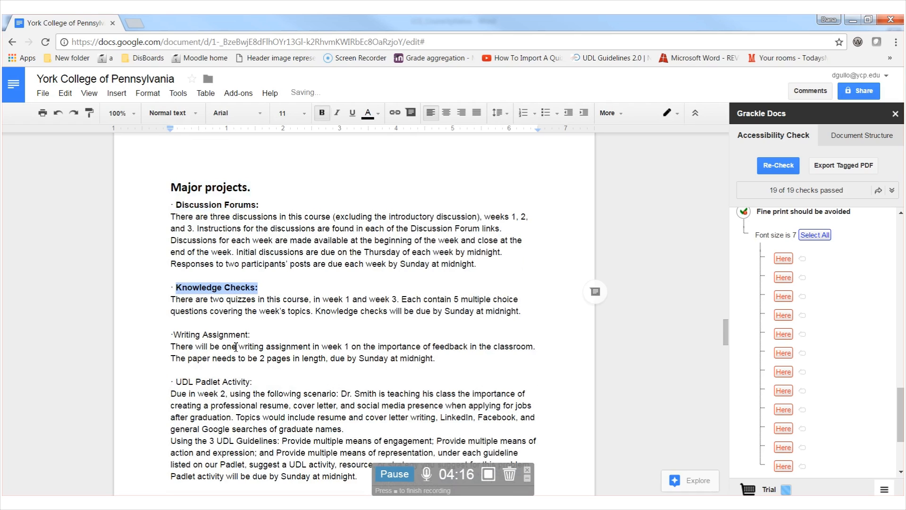
pyautogui.moveTo(260, 336); pyautogui.dragTo(177, 335)
pyautogui.hotkey('ctrl', 'b')
pyautogui.click(775, 169)
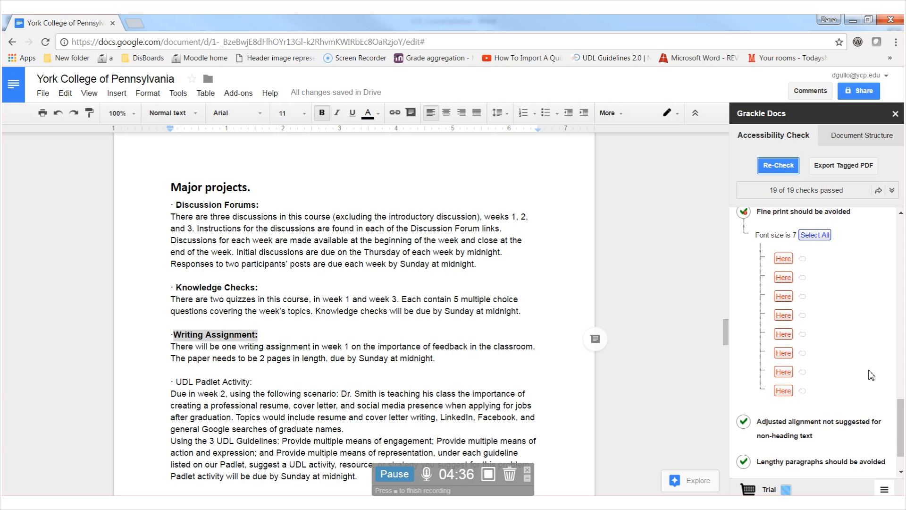
# Locate the remaining size 7 instances, reset the Academic Integrity Procedure – Reporting paragraphs to Normal text, and rerun the check
pyautogui.click(820, 236)
pyautogui.scroll(-10, 415, 332)
pyautogui.scroll(-6, 414, 331)
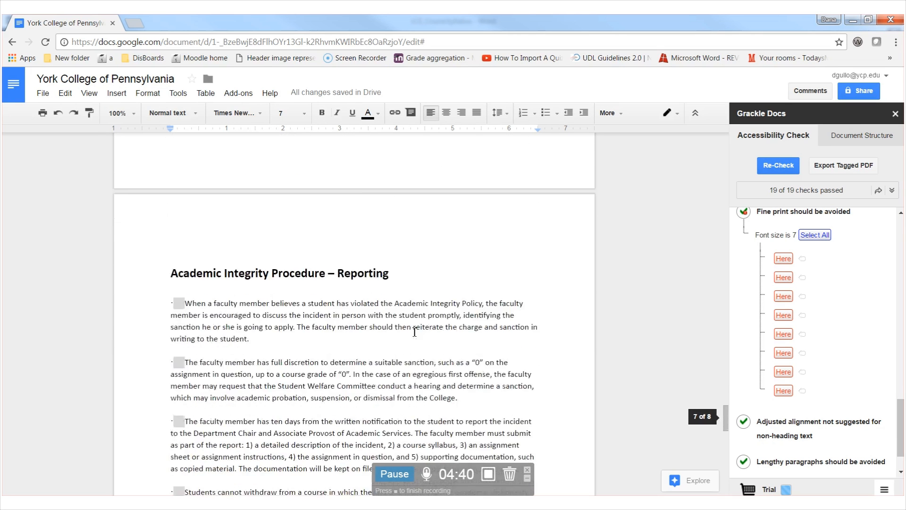
pyautogui.scroll(-4, 413, 333)
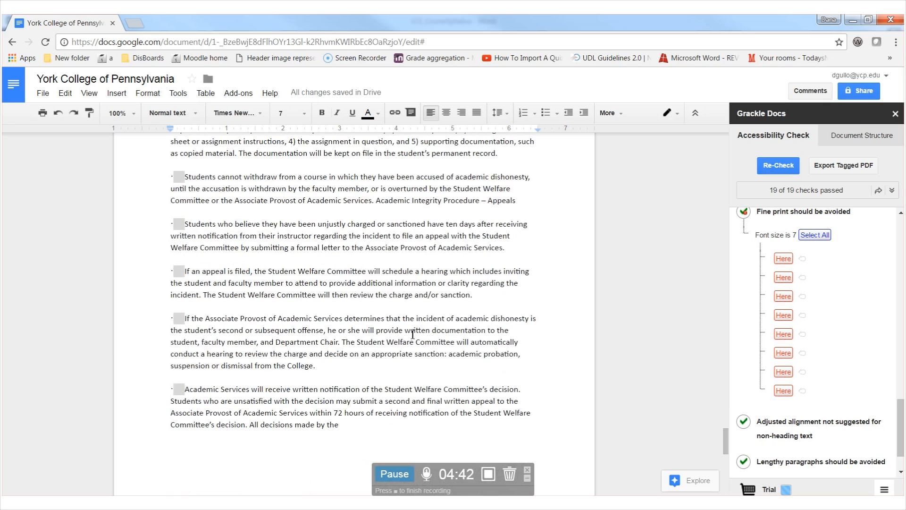
pyautogui.scroll(-5, 371, 420)
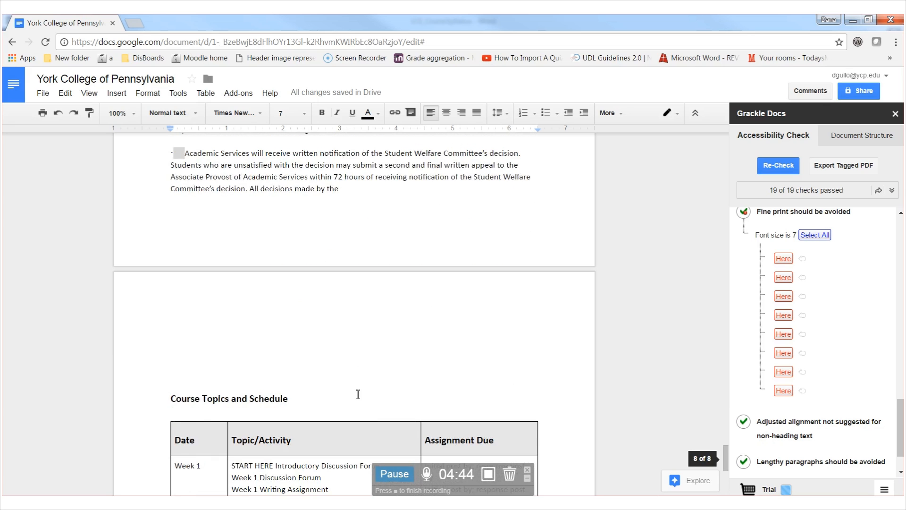
pyautogui.scroll(4, 360, 394)
pyautogui.moveTo(351, 448); pyautogui.dragTo(170, 424)
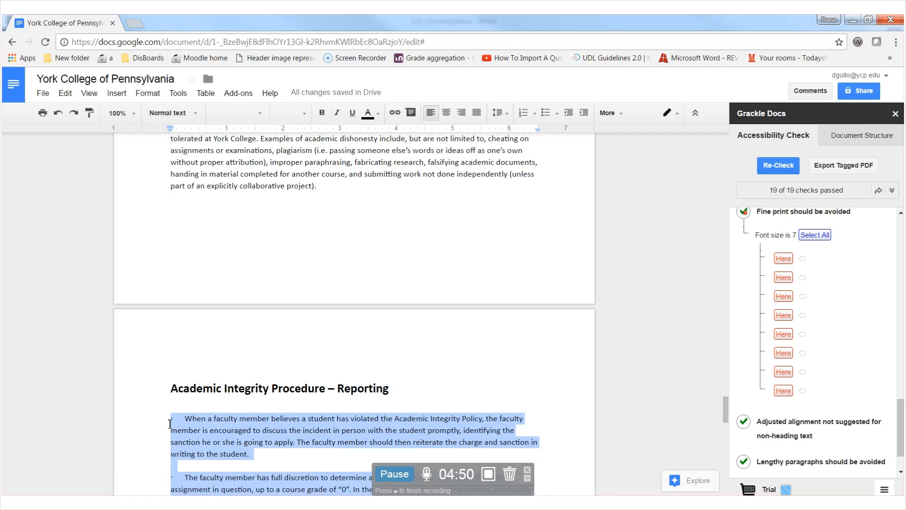
pyautogui.click(168, 118)
pyautogui.click(171, 139)
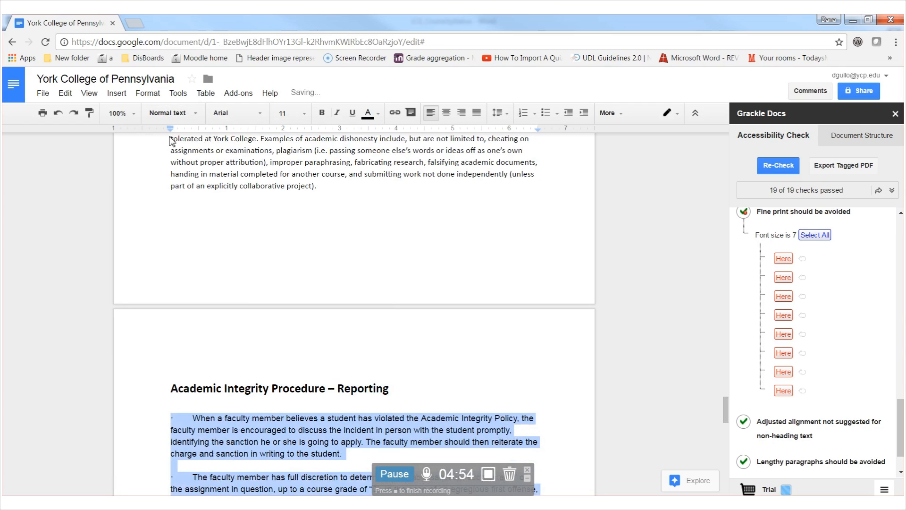
pyautogui.click(815, 235)
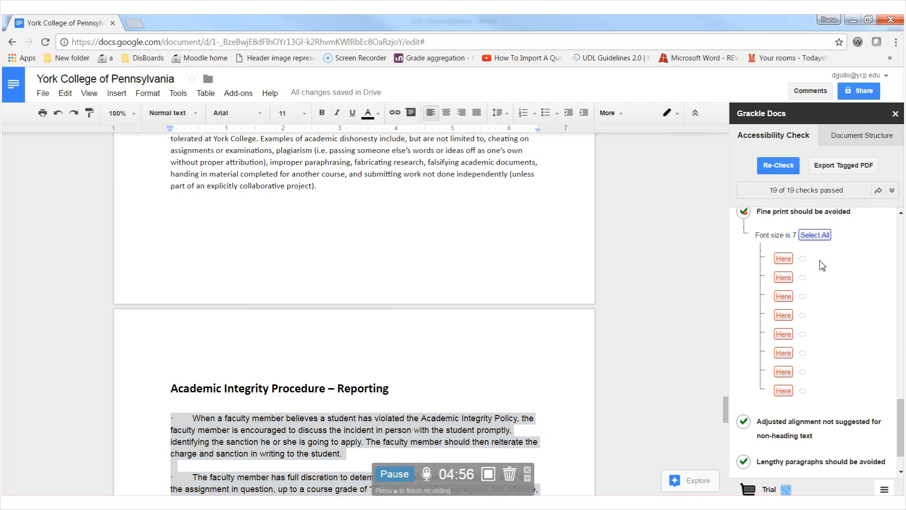
pyautogui.click(778, 165)
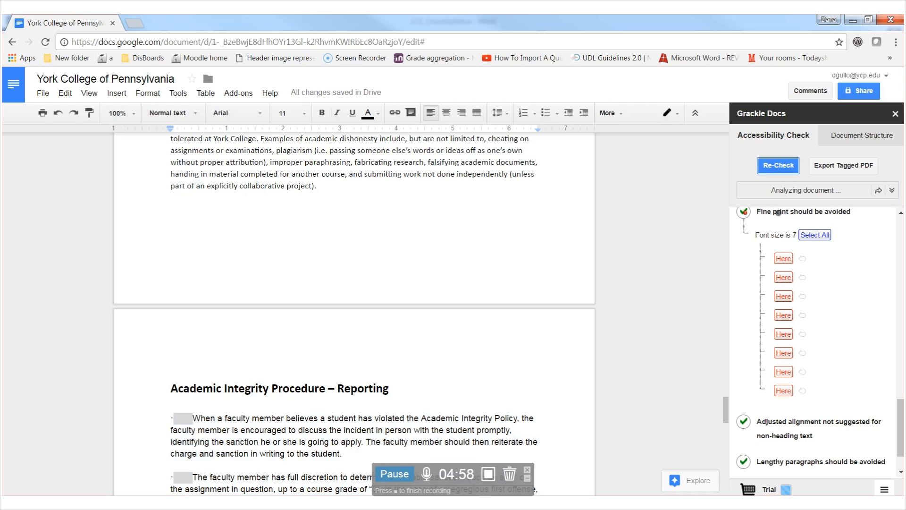